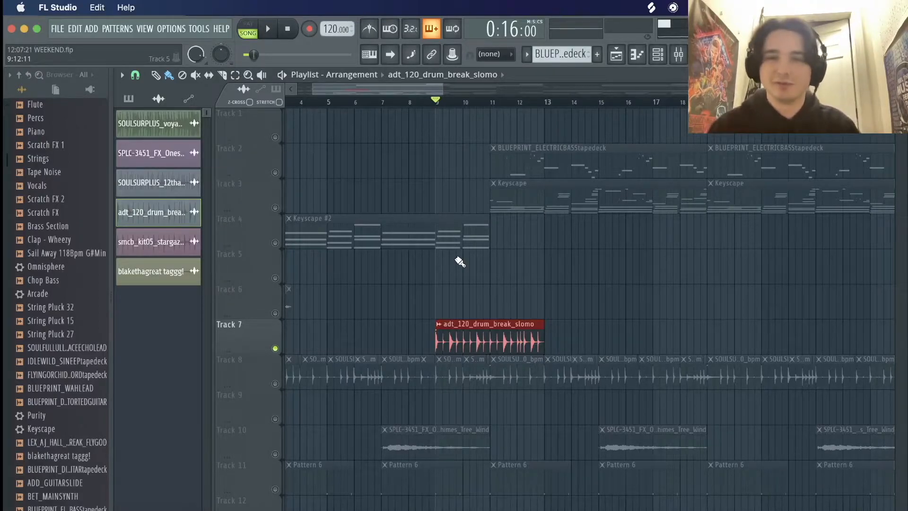
Play the arrangement around the drum break and place the song playhead at the start of bar 11.
scroll(460, 261, up, 2)
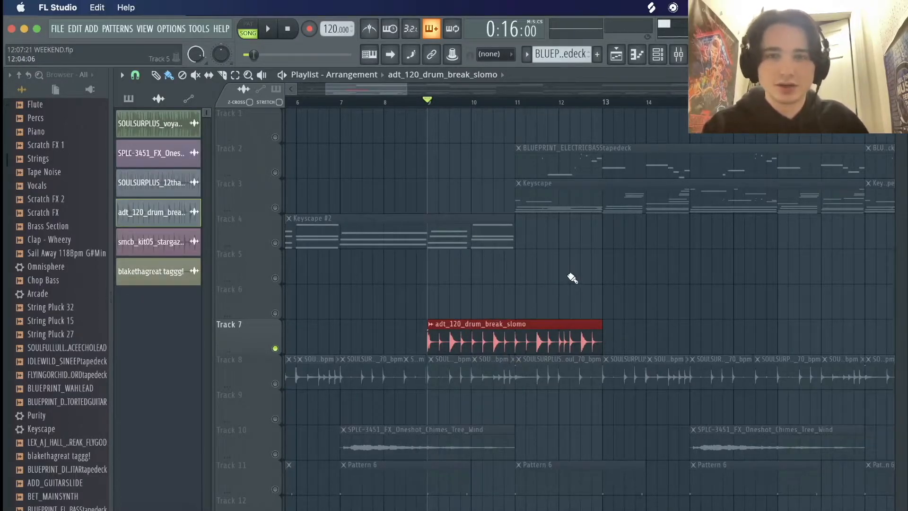
key(space)
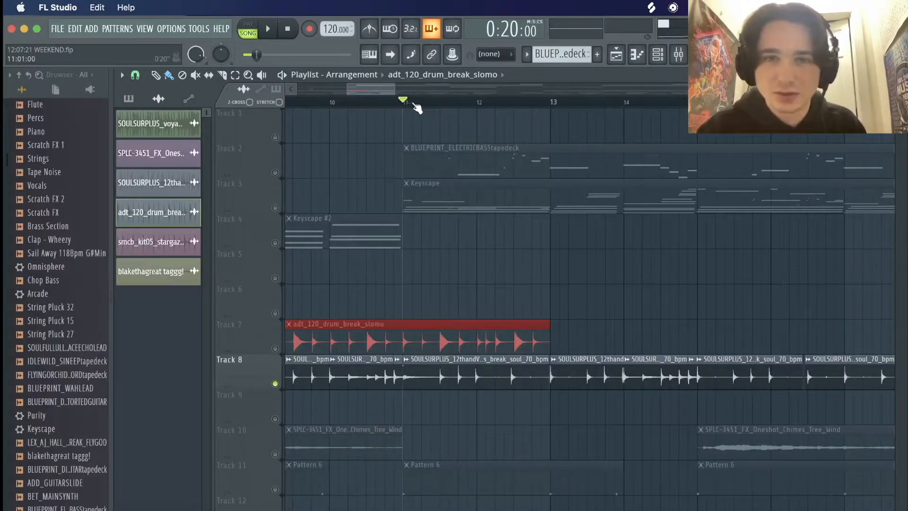
mouse_move(416, 108)
mouse_down()
mouse_move(548, 107)
mouse_move(413, 108)
mouse_up()
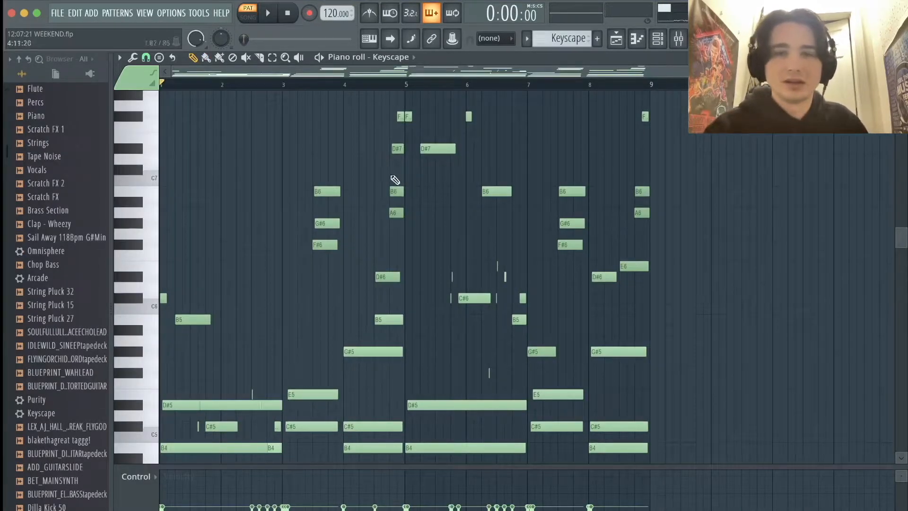
Open the Keyscape instrument from the channel rack to view its Rhodes - Classic Suitcase Studio patch, and return to the piano roll.
scroll(397, 187, down, 3)
click(658, 39)
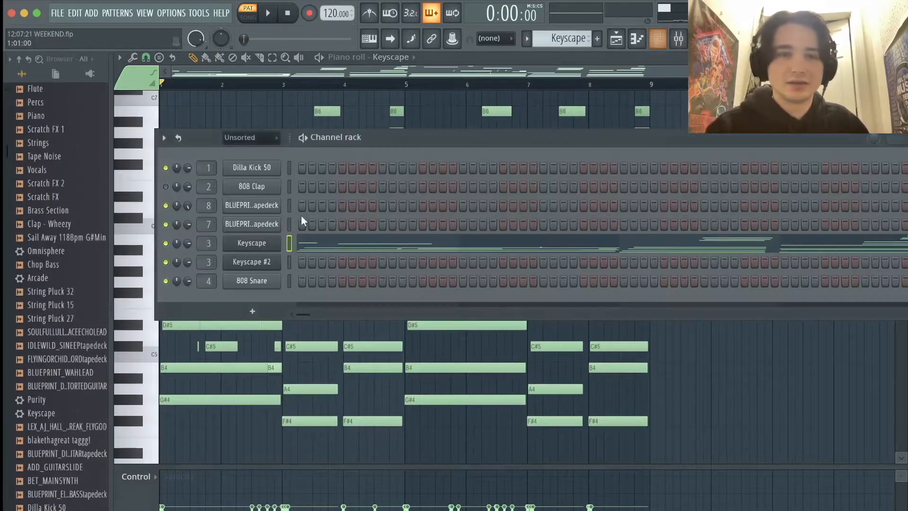
click(268, 245)
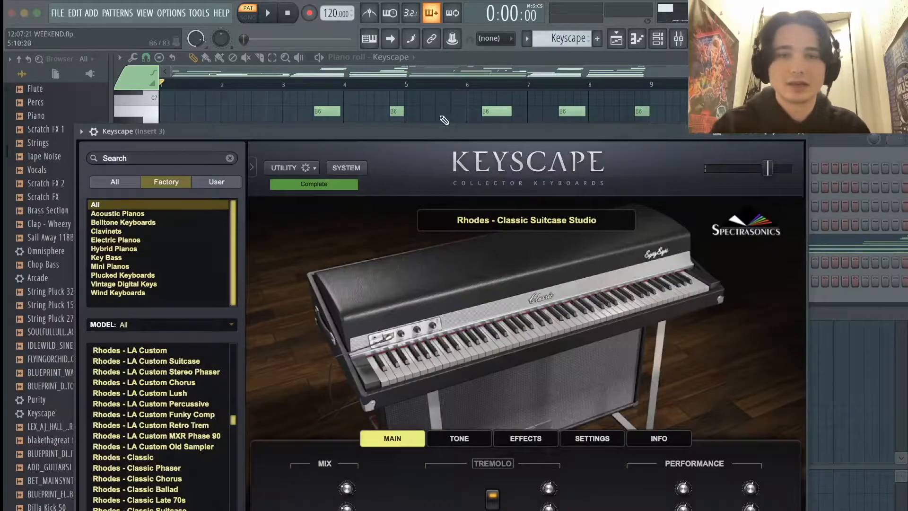
drag(419, 127, 457, 129)
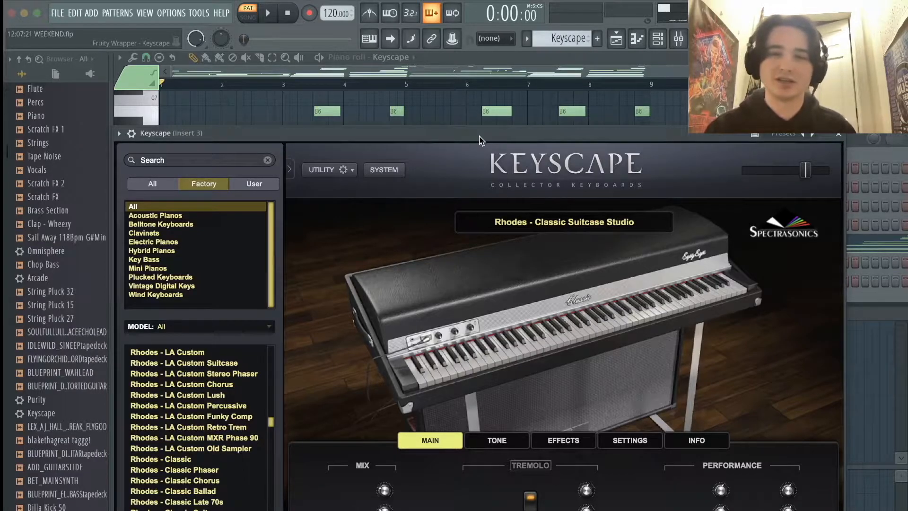
click(520, 118)
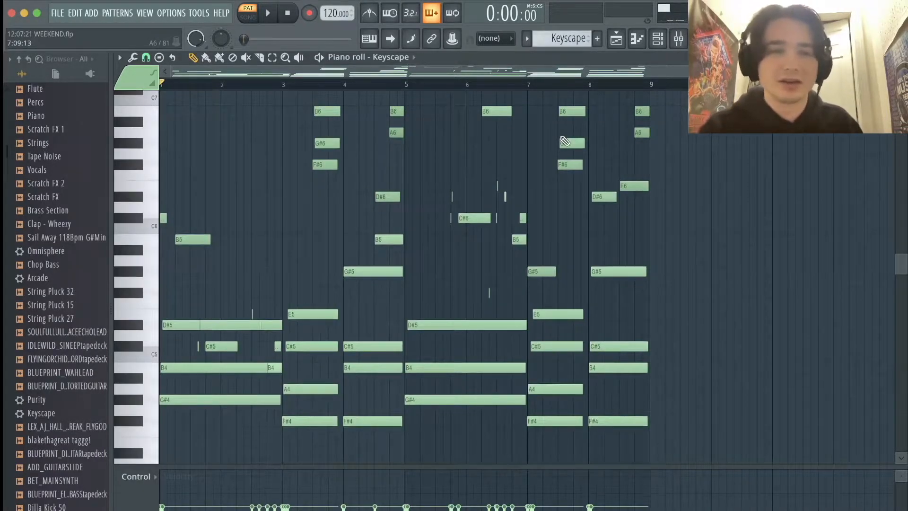
Play the Keyscape pattern in the piano roll with the velocity lane enlarged, following the low and high notes, and stop playback.
key(space)
scroll(550, 237, up, 1)
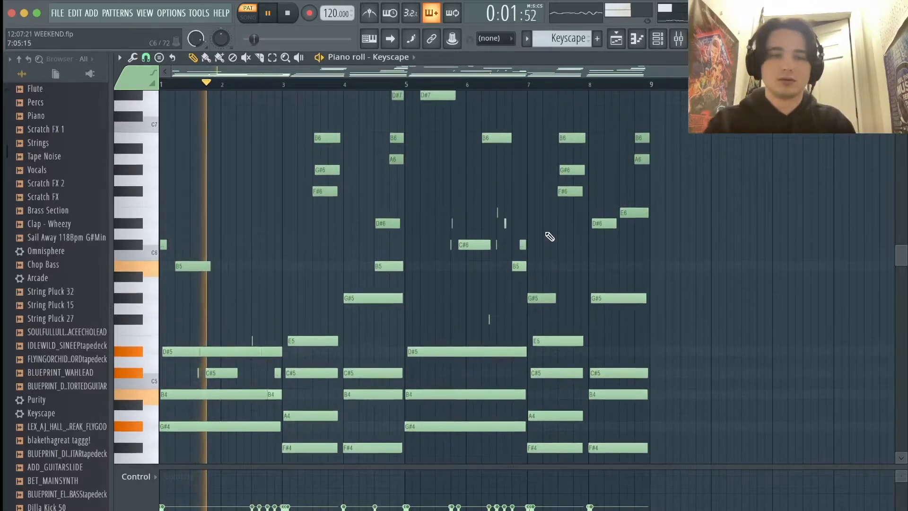
scroll(549, 236, down, 1)
scroll(546, 237, down, 1)
drag(504, 465, 539, 434)
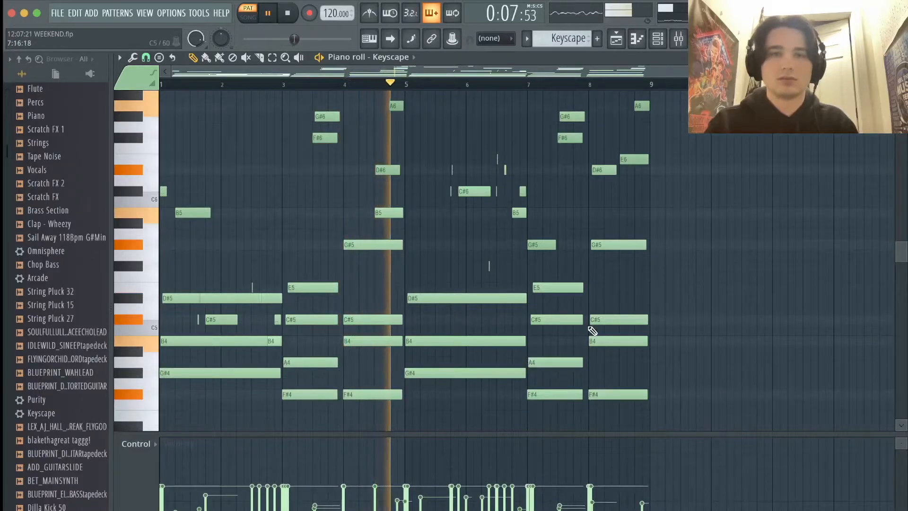
scroll(592, 331, up, 5)
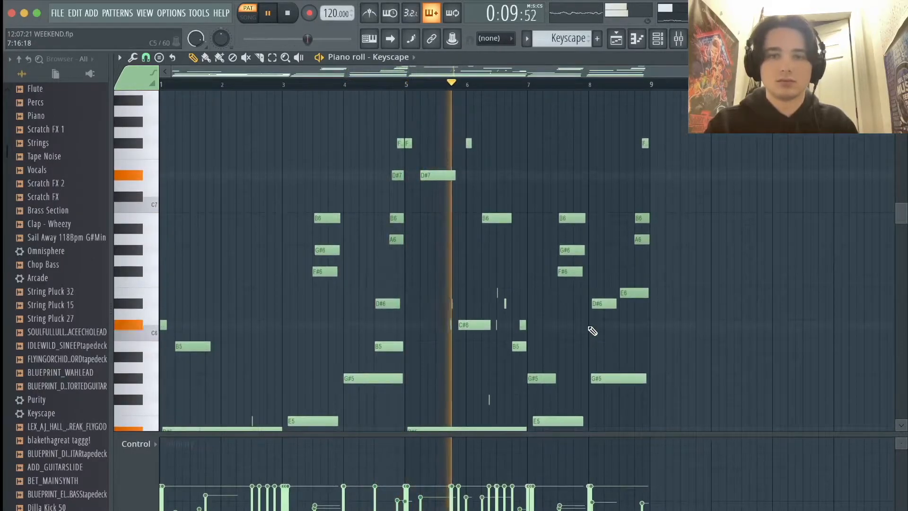
scroll(593, 330, down, 1)
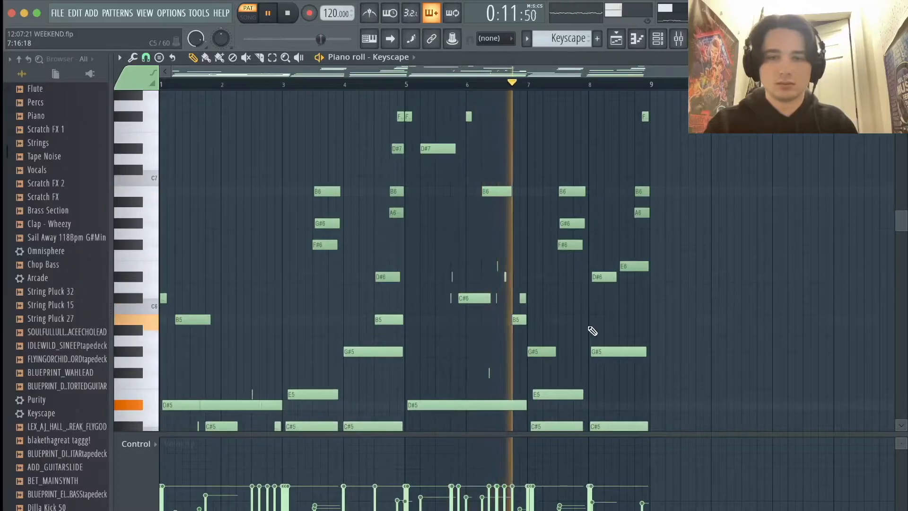
scroll(592, 331, down, 1)
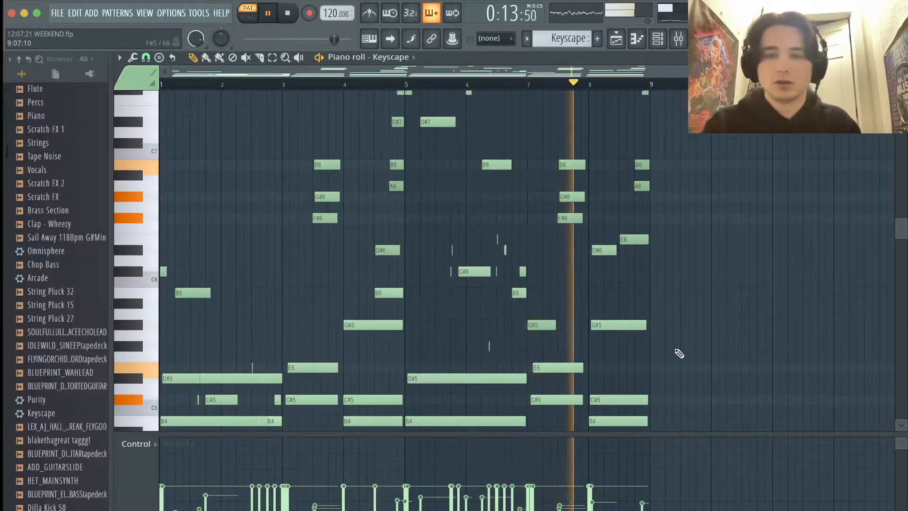
key(space)
Collapse the velocity lane and go through the Keyscape pattern's chords one by one from the first bar to the last.
scroll(178, 349, down, 1)
drag(176, 340, 173, 459)
drag(312, 330, 318, 494)
drag(369, 354, 380, 490)
drag(452, 353, 468, 494)
drag(562, 350, 565, 483)
drag(604, 363, 610, 489)
drag(618, 308, 621, 338)
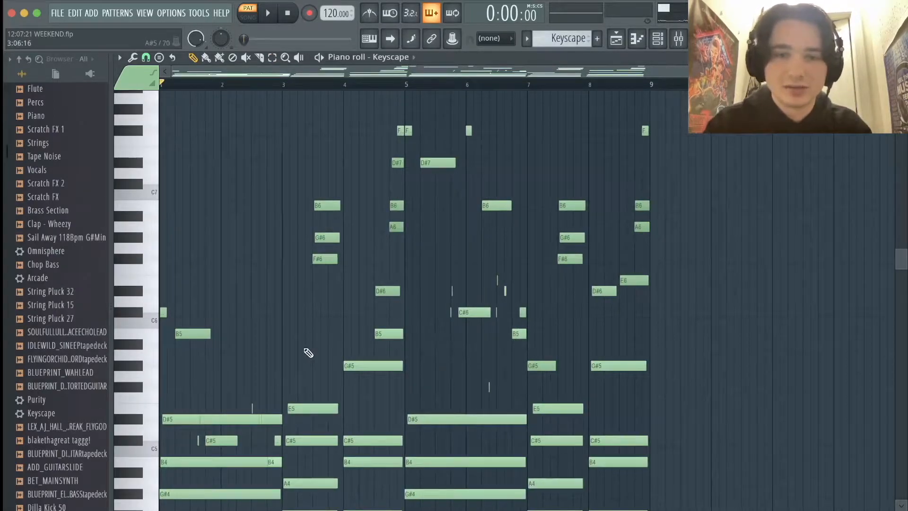
Examine the Keyscape melody above the chords, selecting its upper notes from bar 2 to bar 9 and clearing the selection.
scroll(308, 353, down, 3)
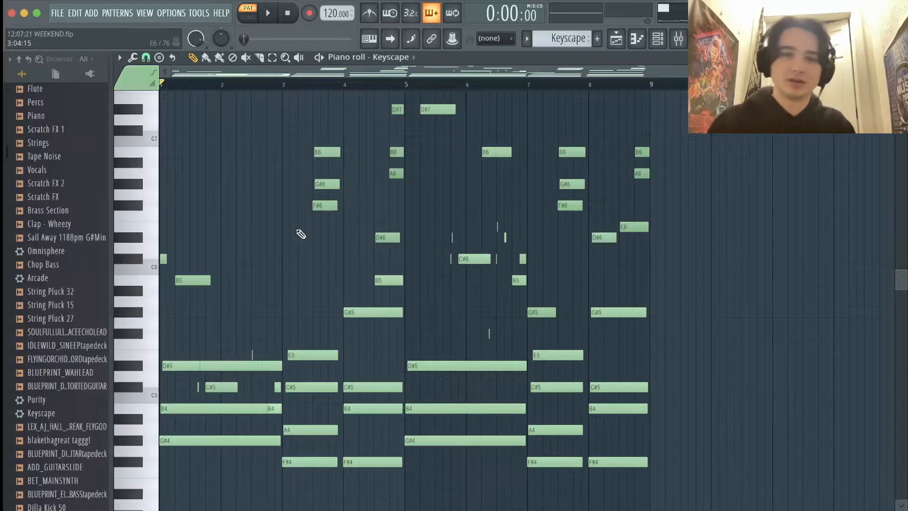
scroll(660, 313, up, 1)
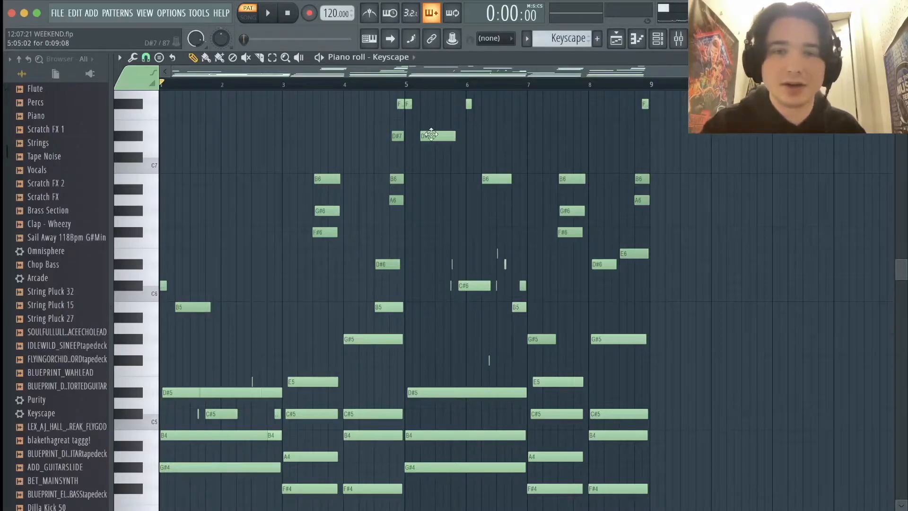
scroll(395, 148, up, 2)
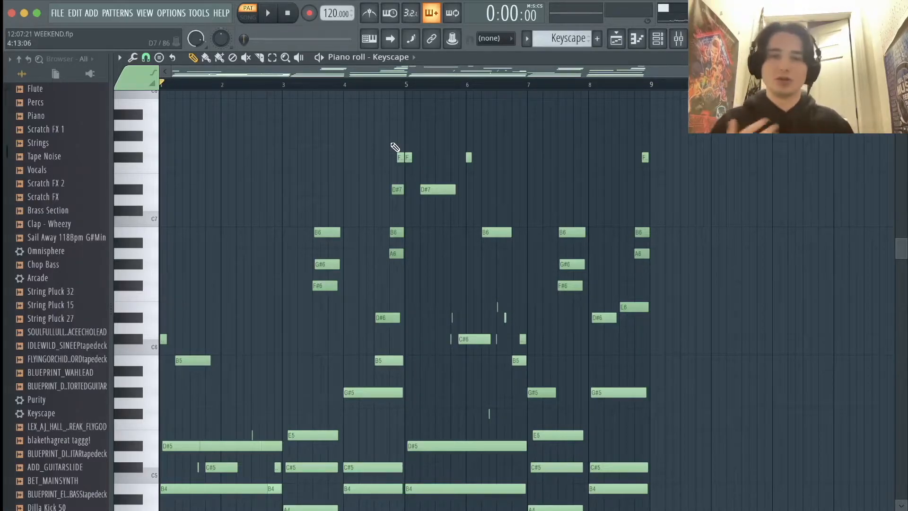
scroll(592, 214, down, 1)
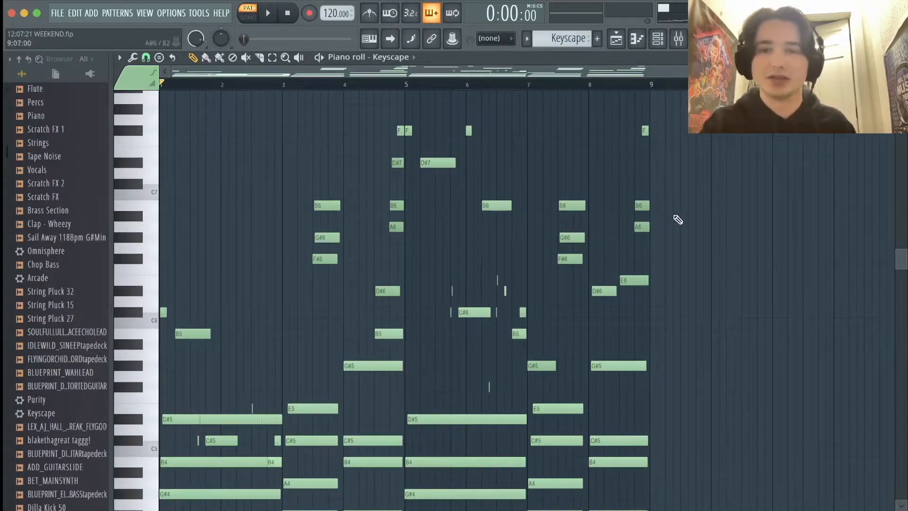
mouse_move(673, 116)
mouse_down()
mouse_move(341, 200)
mouse_move(269, 302)
mouse_move(343, 339)
mouse_move(274, 365)
mouse_move(226, 355)
mouse_up()
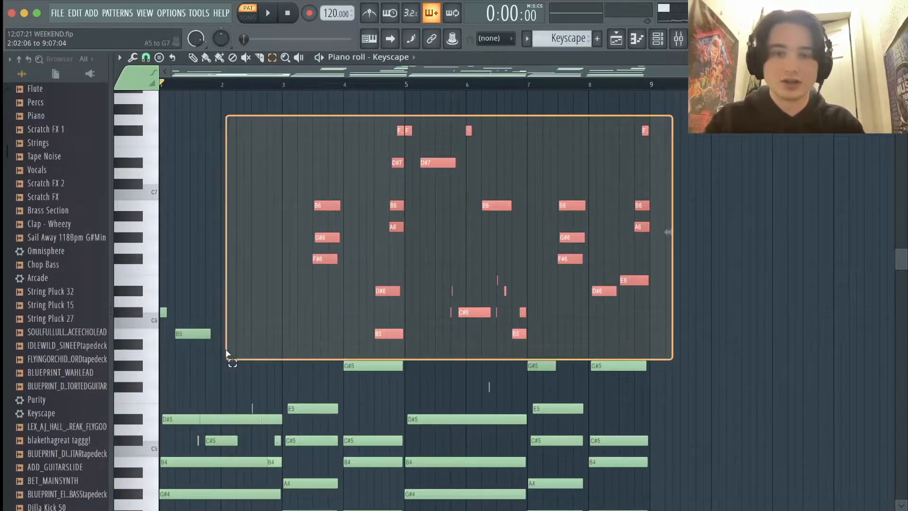
ctrl+click(607, 318)
scroll(659, 329, down, 2)
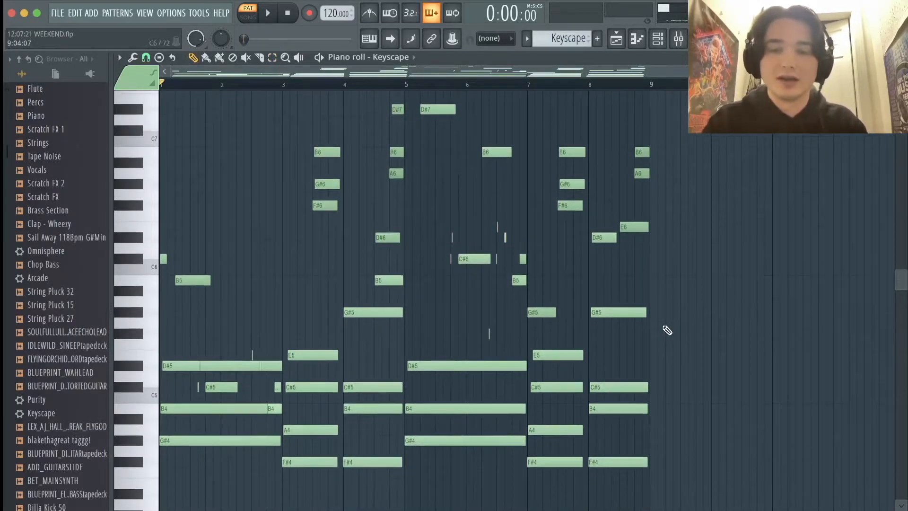
scroll(664, 328, up, 1)
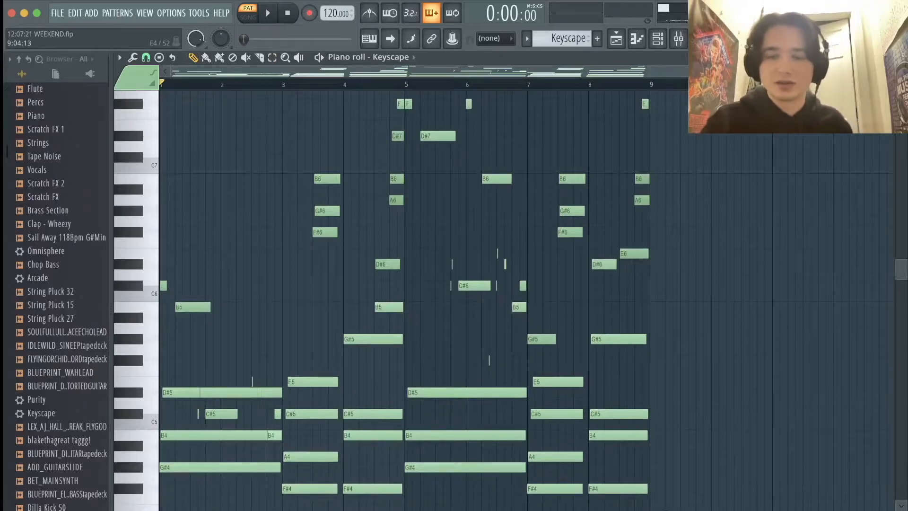
scroll(700, 391, up, 1)
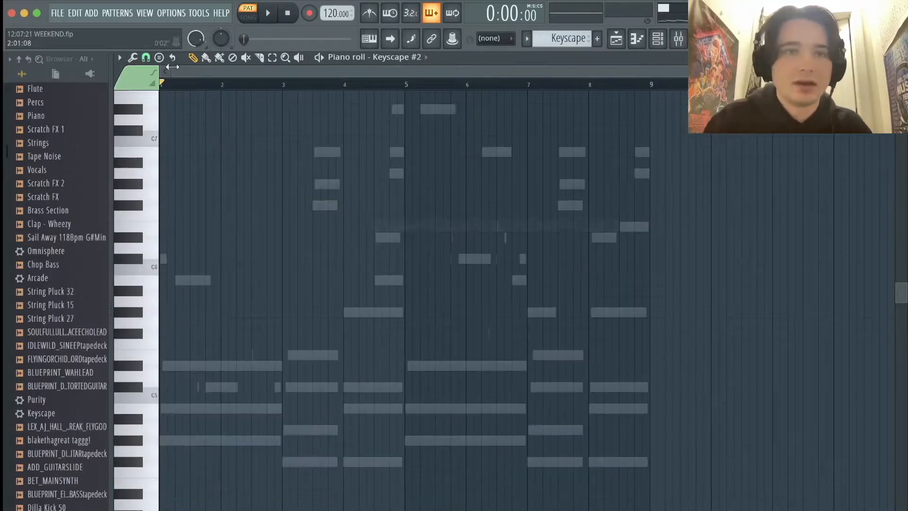
Stamp a Minor Natural (Aeolian) scale from C#5 at bar 1 of Keyscape #2 and lengthen its notes to 7:14:00.
click(159, 58)
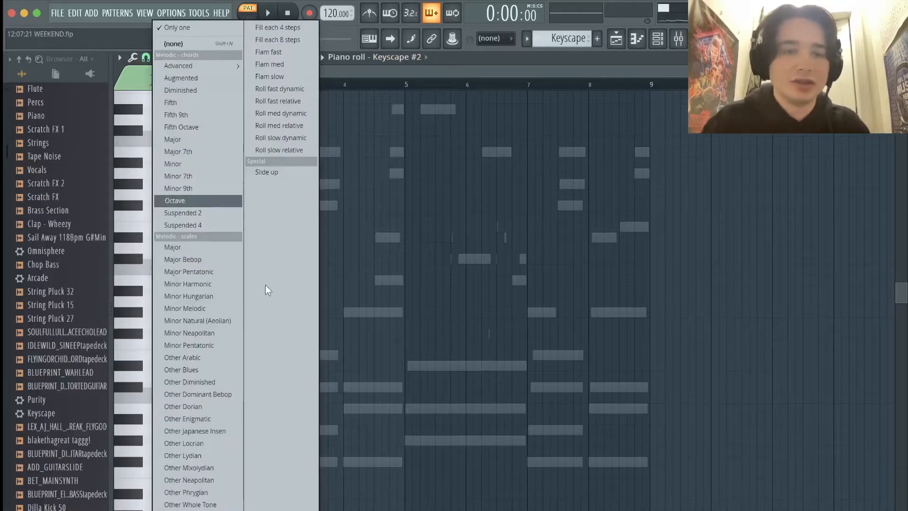
click(223, 320)
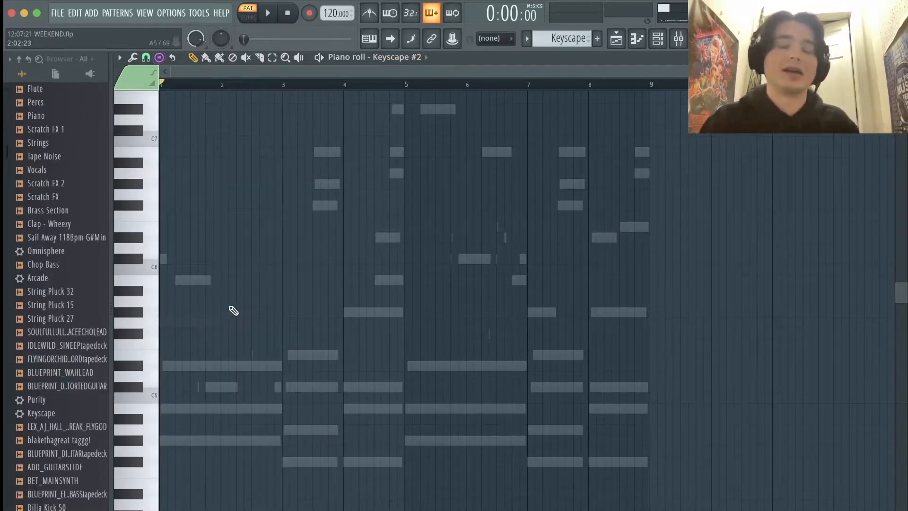
drag(218, 293, 28, 395)
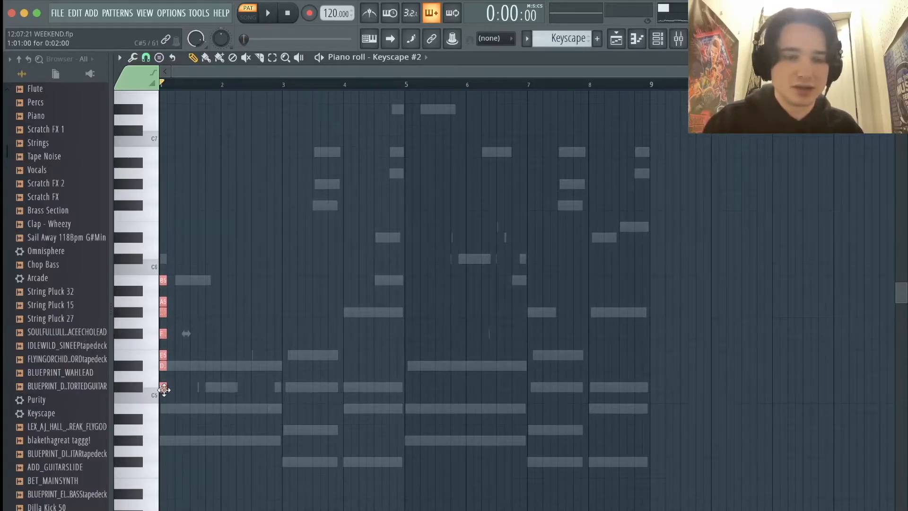
drag(166, 388, 640, 388)
Duplicate the stamped scale notes one octave lower and align the copies with the start of bar 1.
key(super+c)
key(super+v)
key(super+Down)
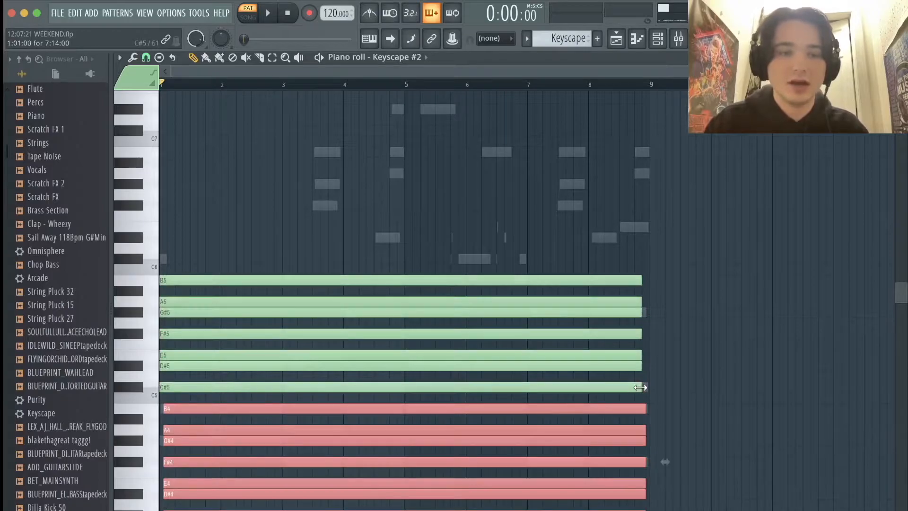
key(shift+Left)
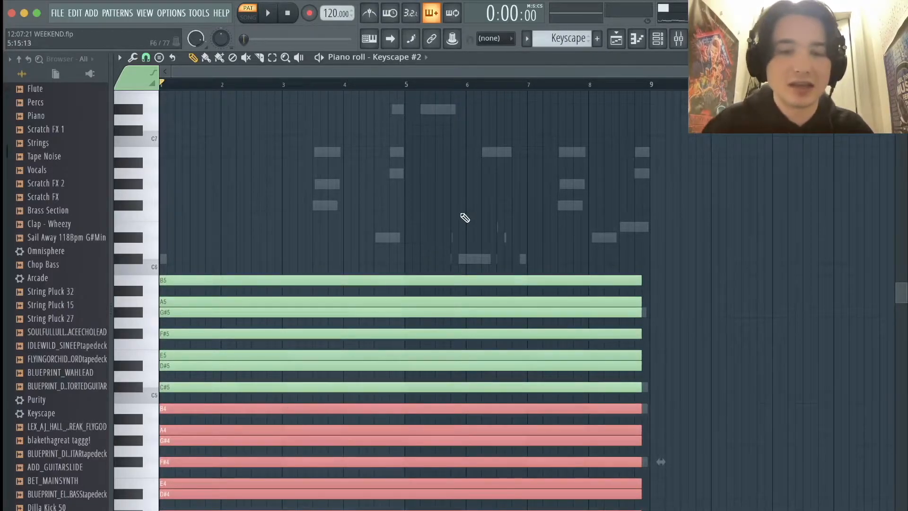
Deselect the copies, shift all scale notes up two octaves, and bring them back down to their starting pitches.
key(super+d)
key(super+Up)
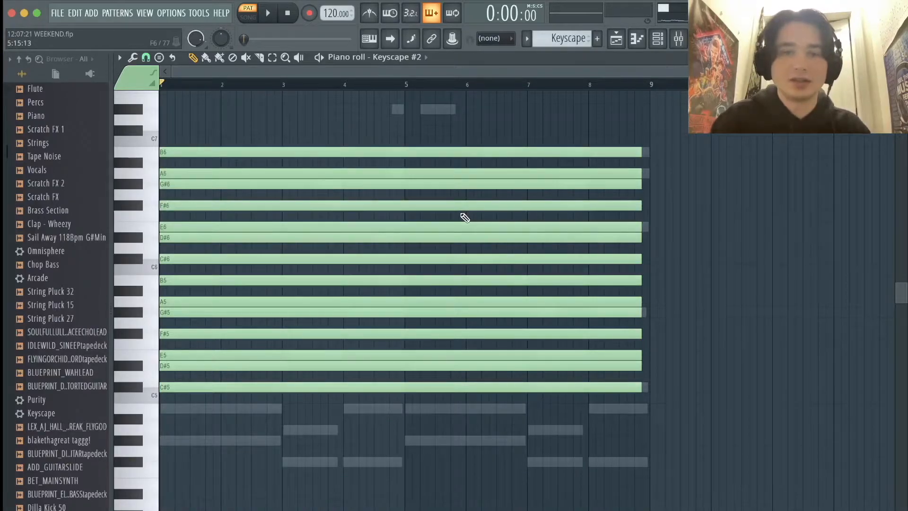
key(super+Up)
key(super+Down)
key(super+Down)
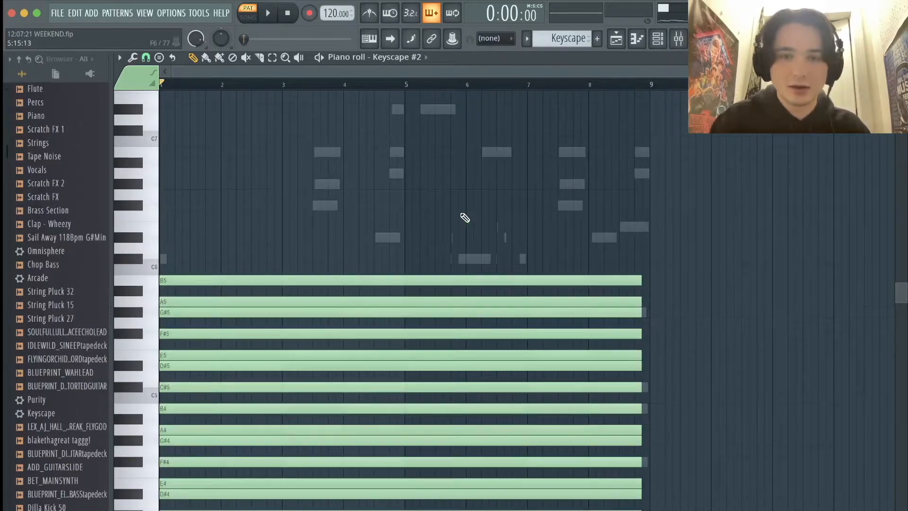
Review the Keyscape pattern's notes and open the BLUEPRINT_ELECTRICBASStapedeck notes in the piano roll.
click(419, 214)
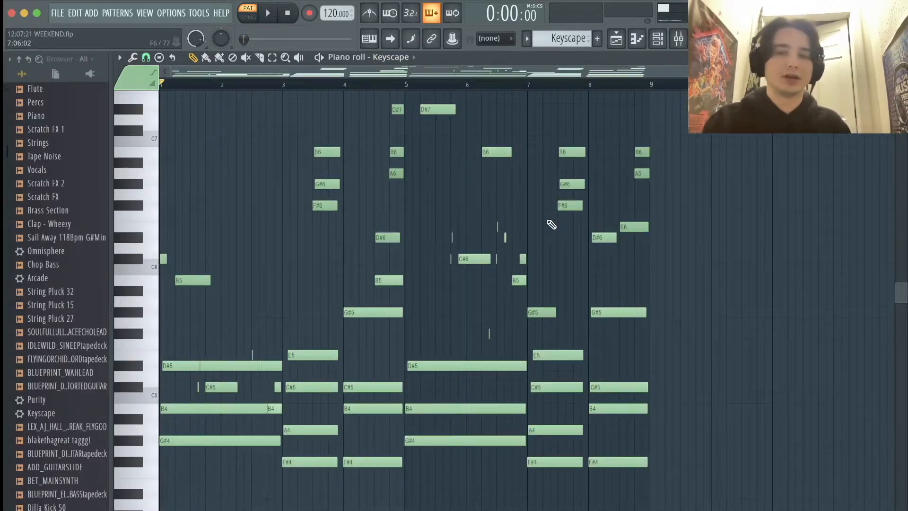
scroll(552, 225, up, 3)
scroll(554, 227, left, 6)
scroll(555, 227, up, 2)
scroll(556, 228, down, 2)
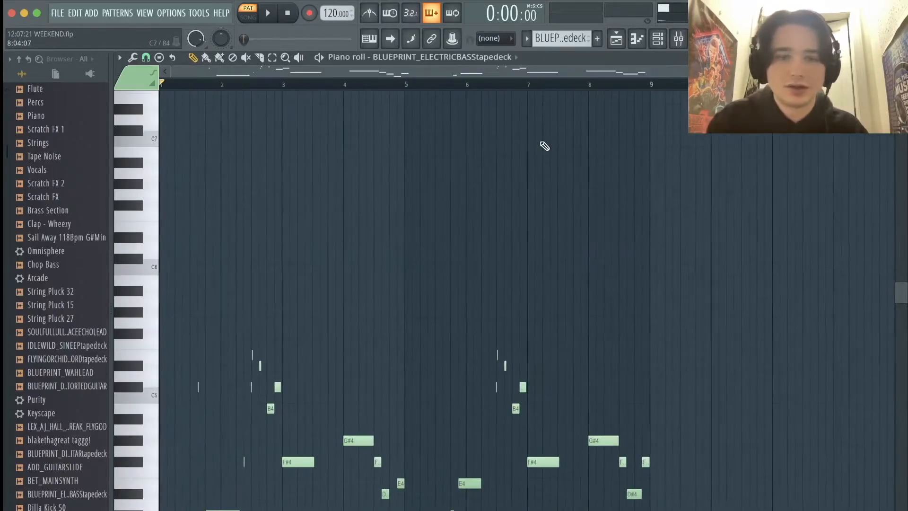
scroll(502, 172, down, 5)
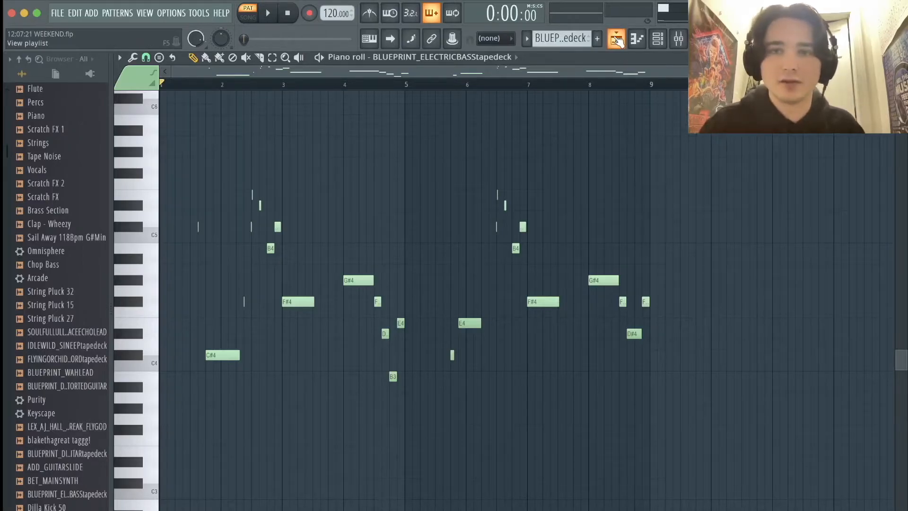
Return to the playlist and open the Keyscape pattern's chords and melody in the piano roll.
key(F5)
double_click(576, 177)
scroll(582, 183, up, 5)
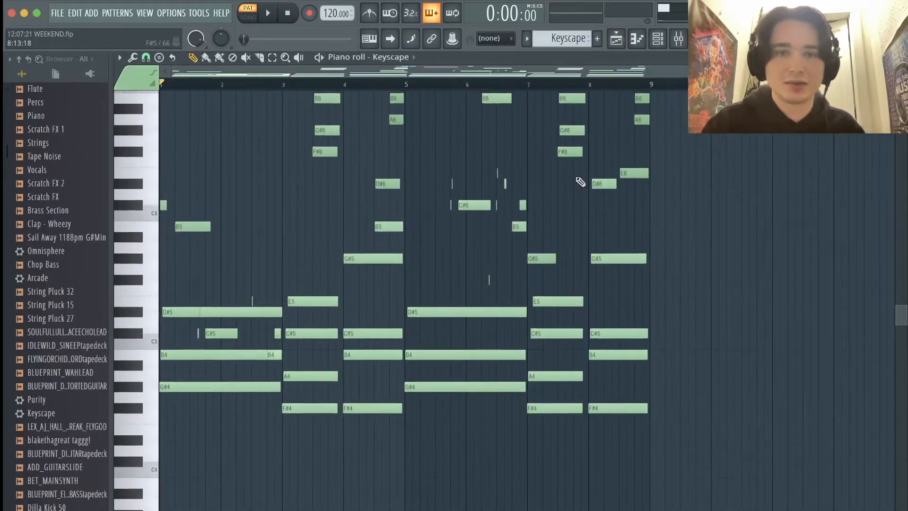
Reopen the BLUEPRINT_ELECTRICBASStapedeck pattern from the playlist and play its bass line in the piano roll.
click(623, 41)
double_click(569, 150)
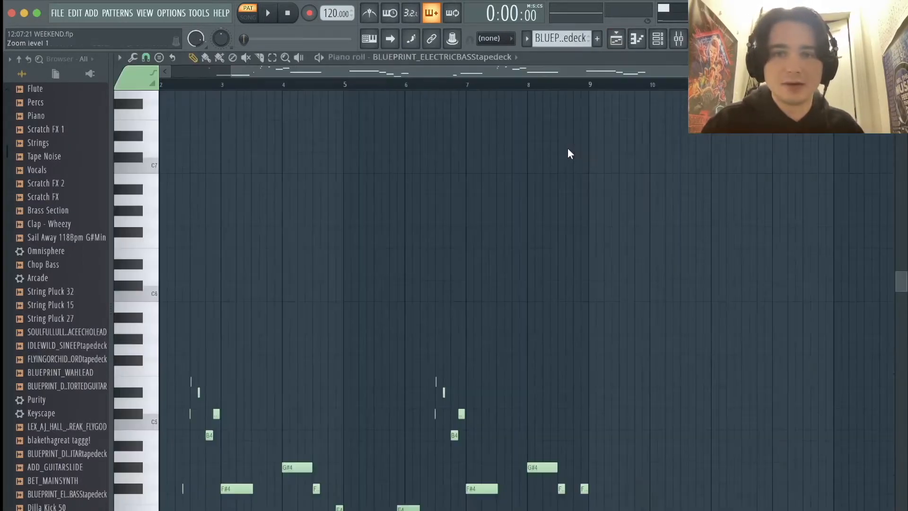
scroll(486, 300, down, 3)
scroll(219, 270, left, 3)
scroll(218, 270, down, 1)
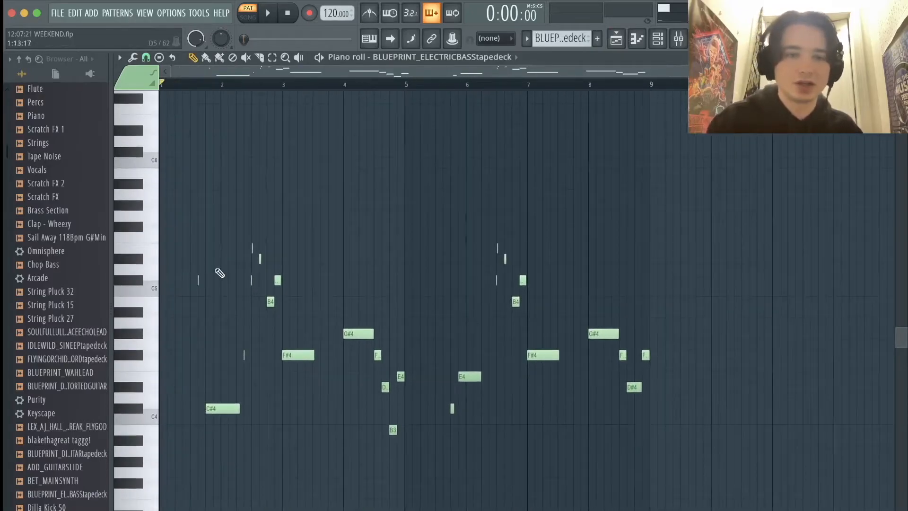
key(space)
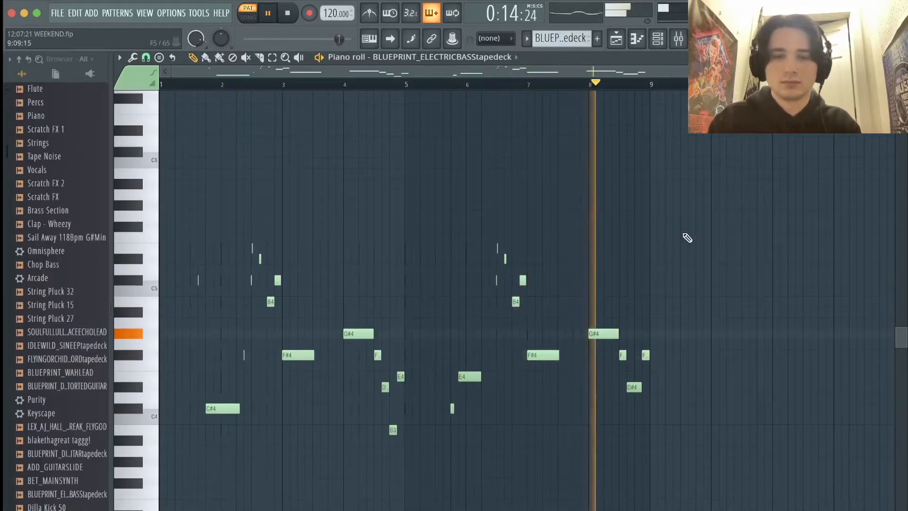
Stop playback and enlarge the velocity lane to review the velocities of the electric bass notes.
key(space)
drag(681, 506, 740, 423)
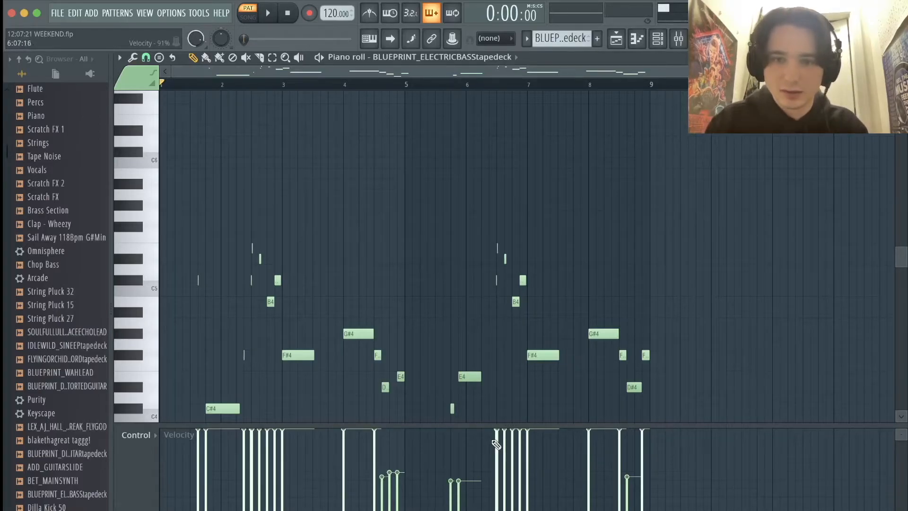
Open the Keyscape pattern from the playlist and examine its note velocities in an enlarged velocity lane, then shrink the lane back.
click(616, 39)
double_click(544, 180)
scroll(539, 292, down, 3)
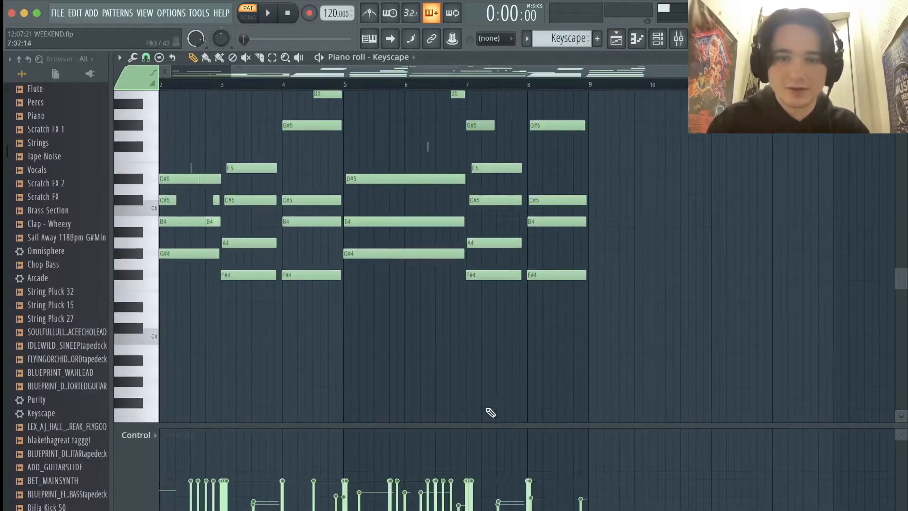
drag(464, 422, 479, 246)
scroll(253, 374, left, 1)
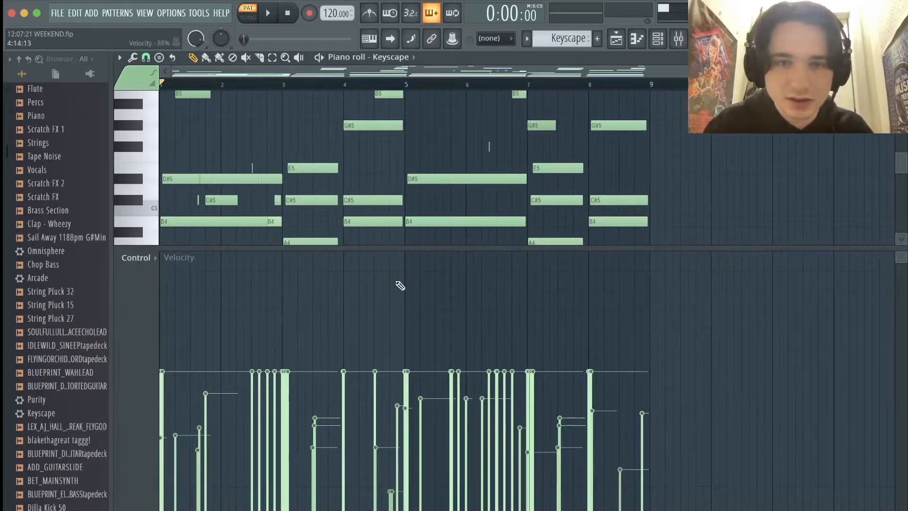
drag(398, 247, 453, 440)
scroll(472, 375, up, 3)
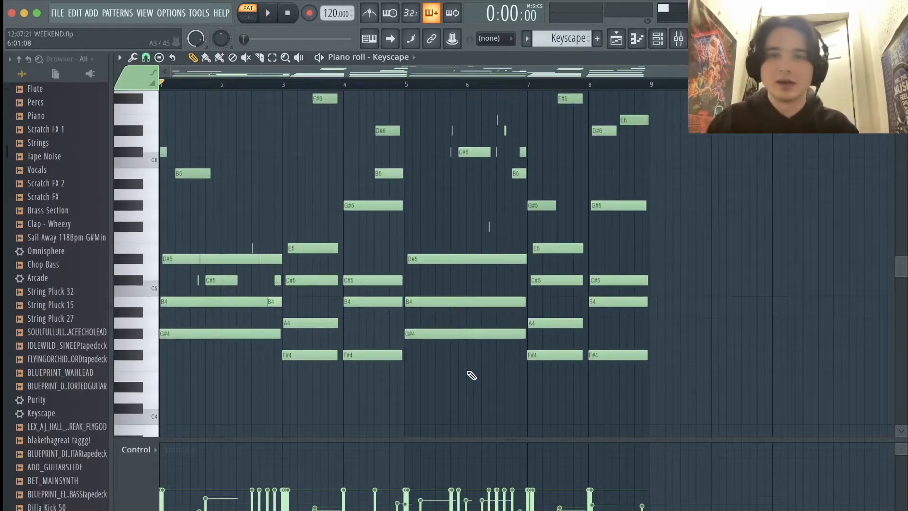
Set the playback position to bar 5 in the BLUEPRINT_DISTORTEDGUITARtapedeck piano roll.
scroll(261, 272, up, 1)
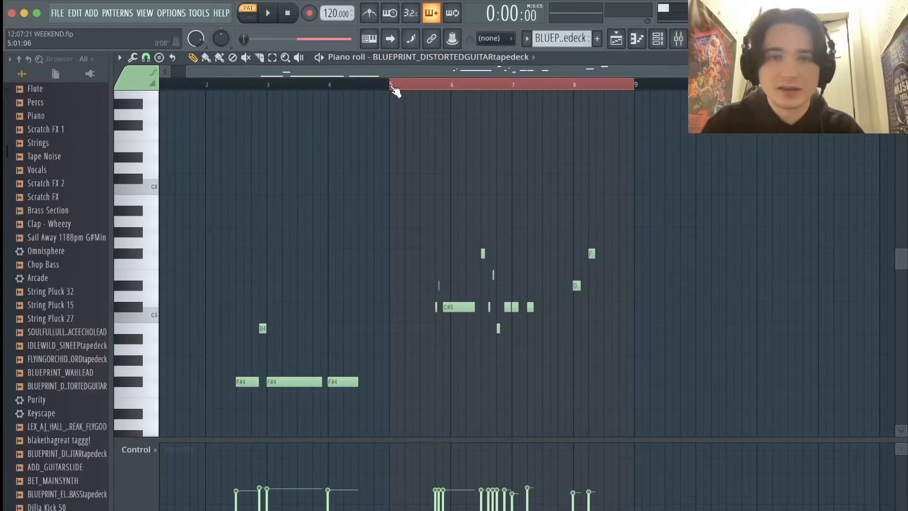
click(391, 87)
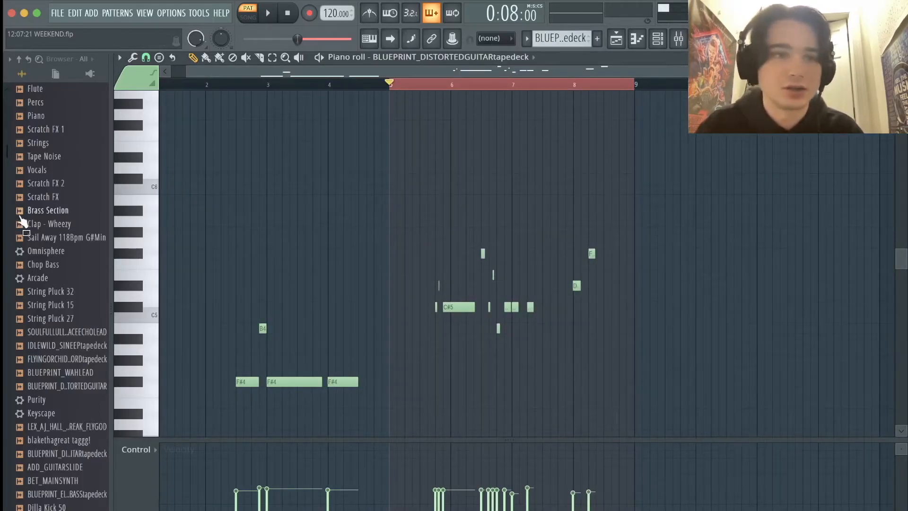
Find the 19 COOP folder in the browser and expand it to show its samples.
scroll(22, 217, up, 3)
scroll(21, 217, up, 3)
scroll(22, 216, down, 15)
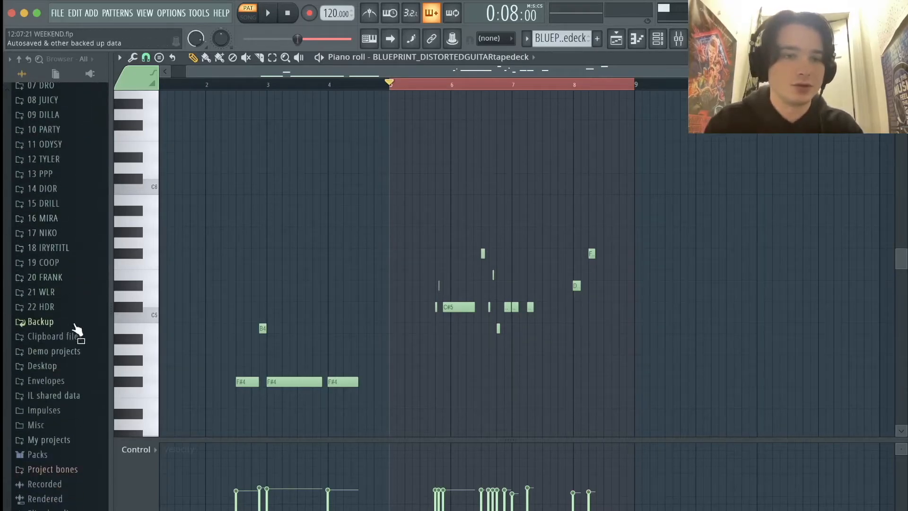
click(71, 263)
scroll(64, 357, down, 3)
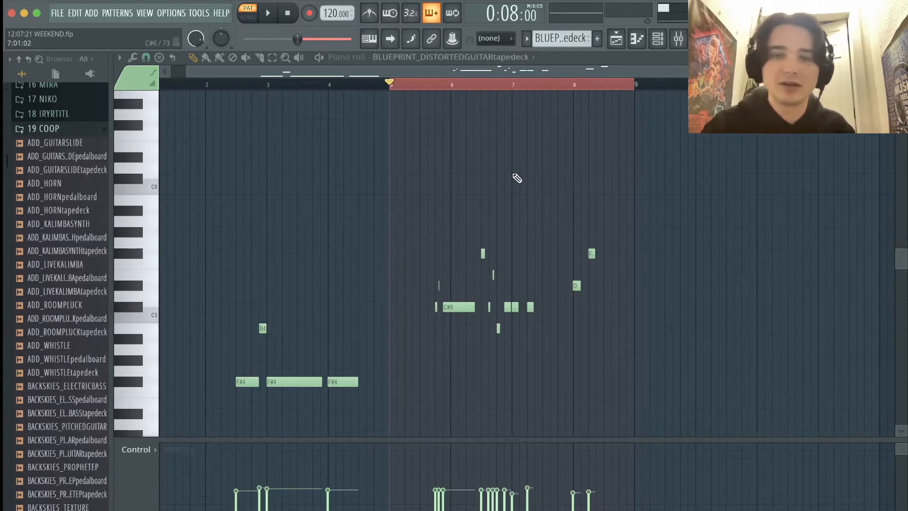
Play the distorted guitar melody from bar 5, stop it, and place the playhead just before the F#5 note in bar 6.
scroll(517, 178, up, 3)
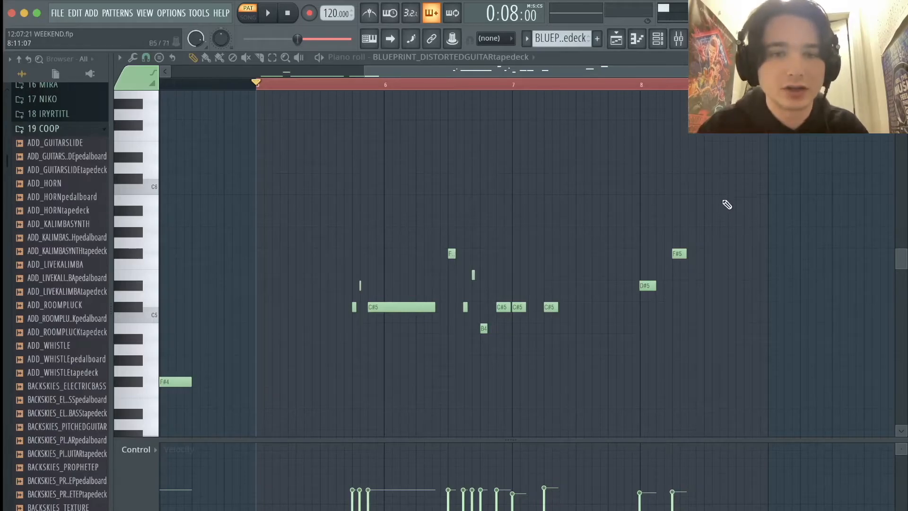
key(space)
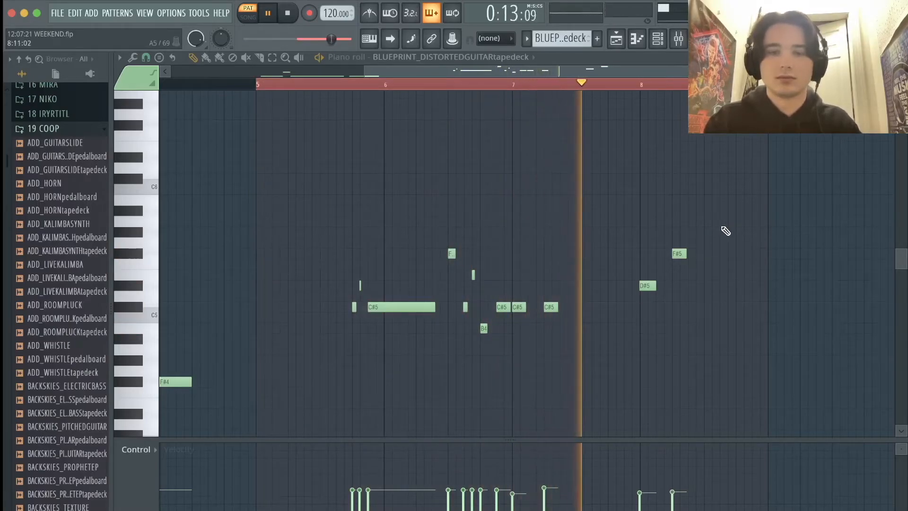
key(space)
scroll(475, 236, up, 3)
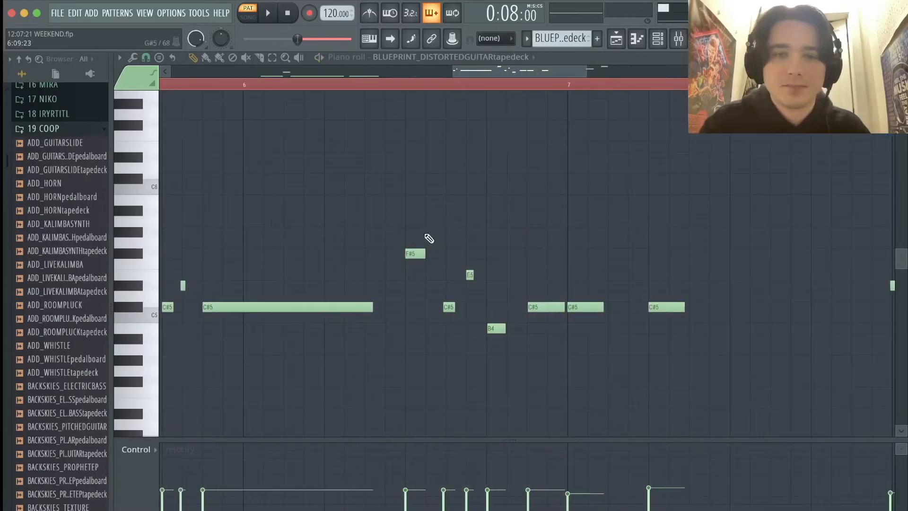
click(386, 83)
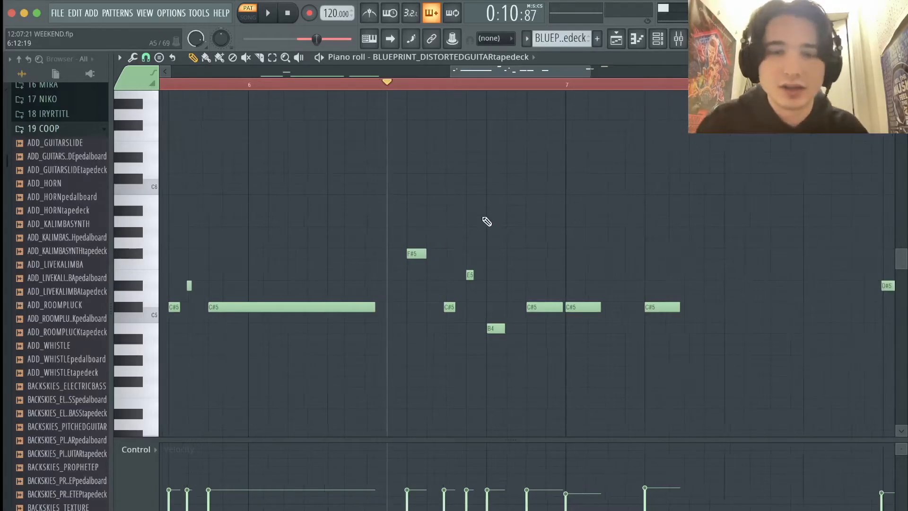
scroll(485, 219, down, 3)
scroll(478, 162, left, 3)
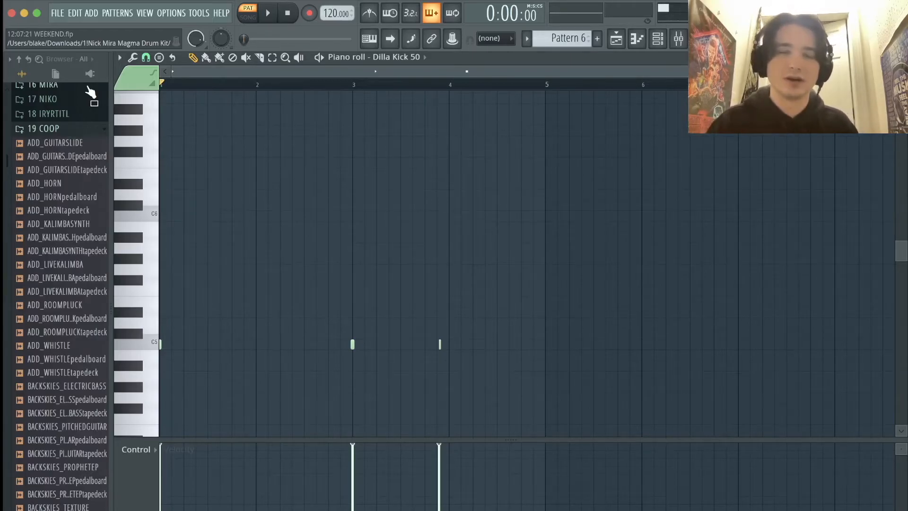
View the parametric EQ on mixer Insert 1, and mute Track 11 to play the chimes clip on Track 10 alone.
key(F9)
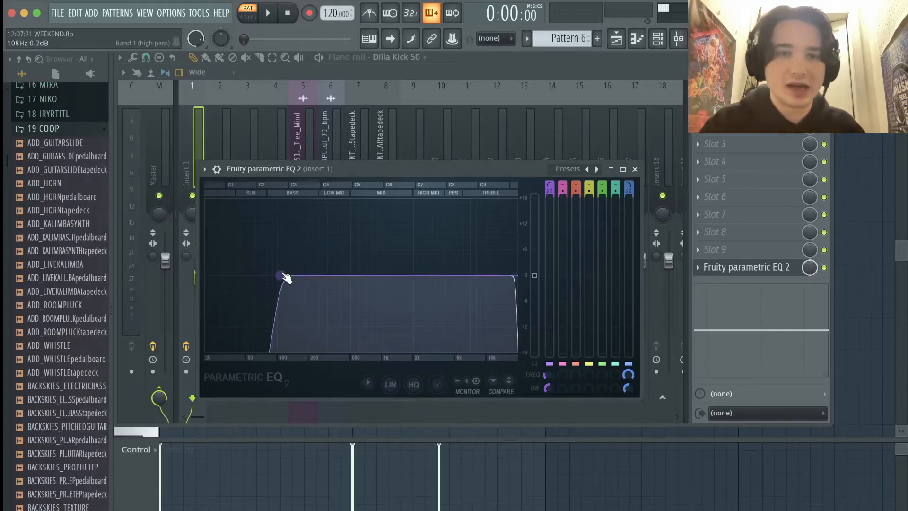
key(space)
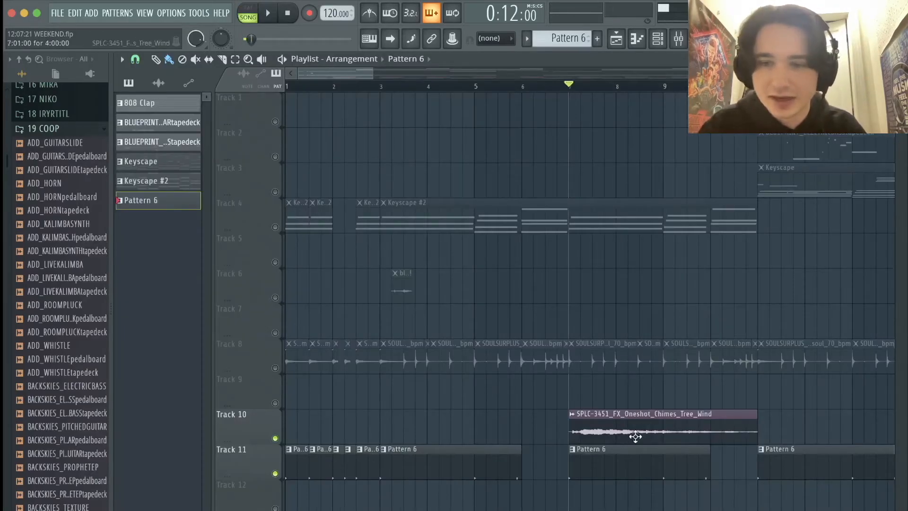
click(276, 473)
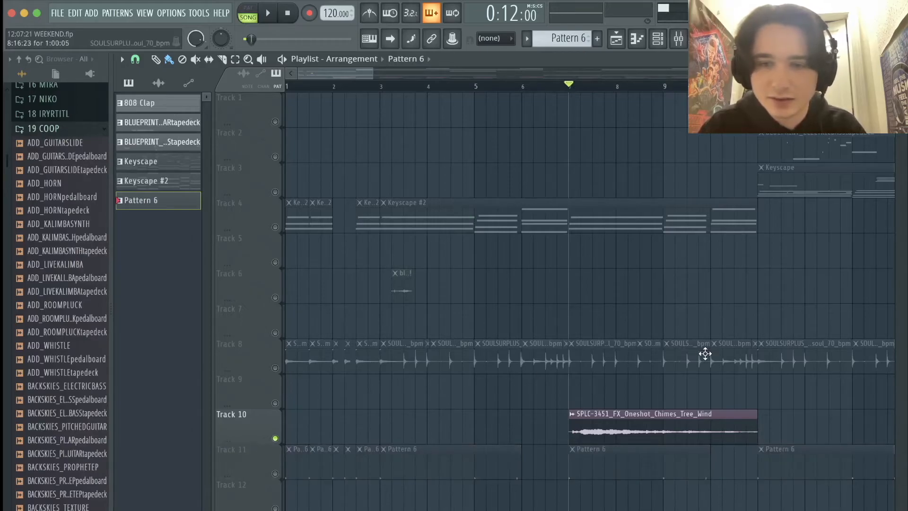
key(space)
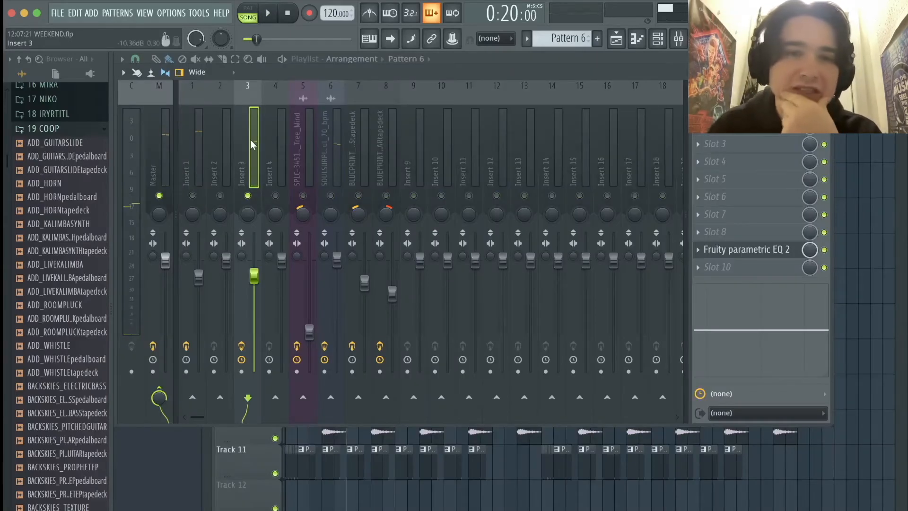
Examine the Fruity parametric EQ 2 on Insert 3 and the Fruity Fast Dist threshold on the electric bass insert.
click(738, 250)
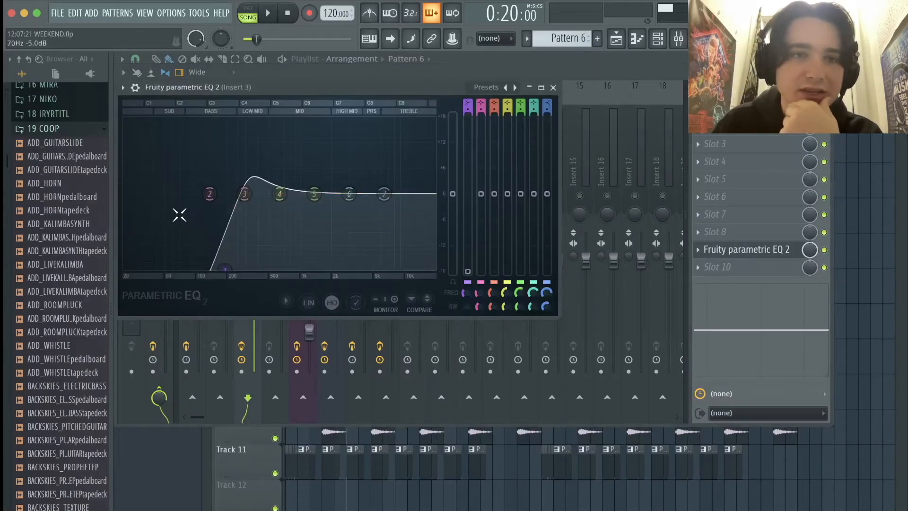
click(739, 109)
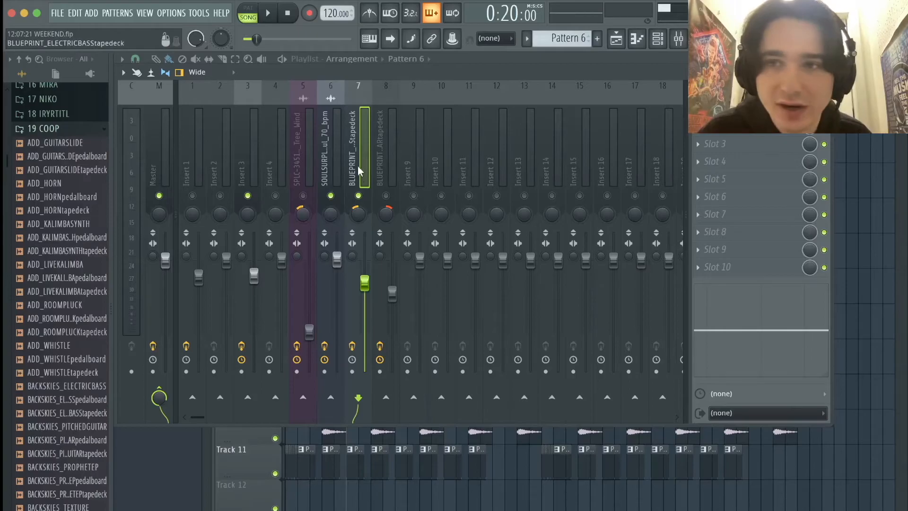
click(738, 108)
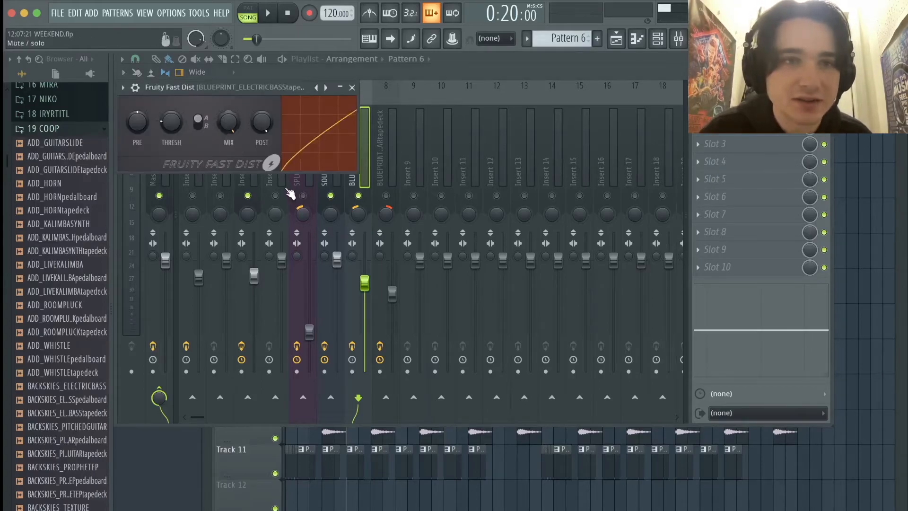
mouse_move(171, 122)
mouse_down()
mouse_move(171, 88)
mouse_move(172, 122)
mouse_up()
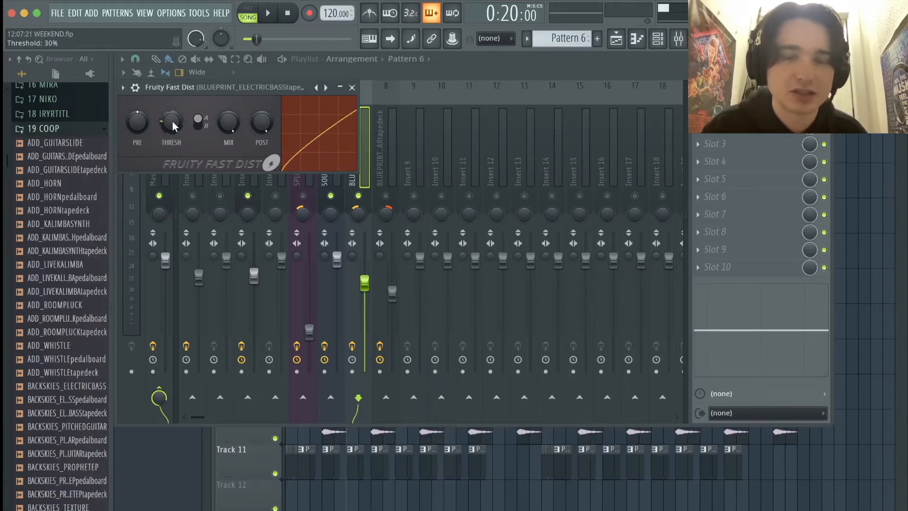
click(352, 88)
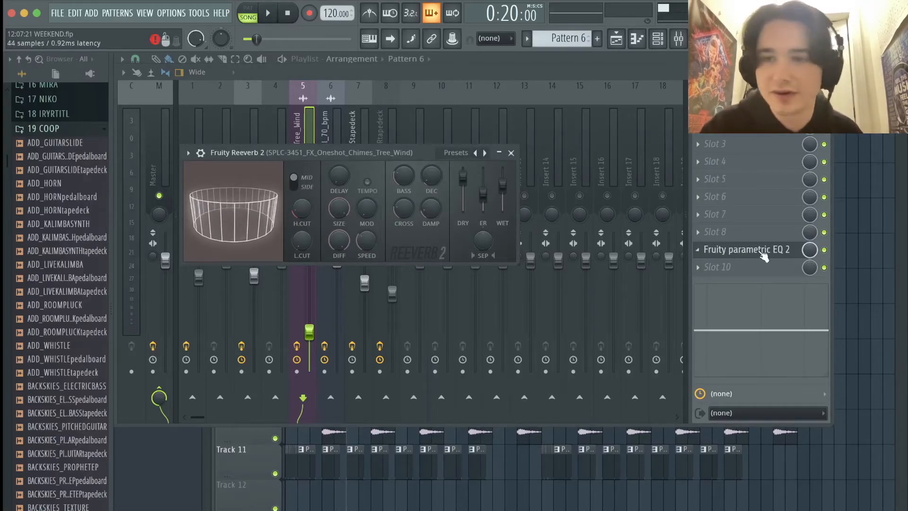
Inspect the Fruity parametric EQ 2 on the chimes insert and return to the playlist.
click(746, 249)
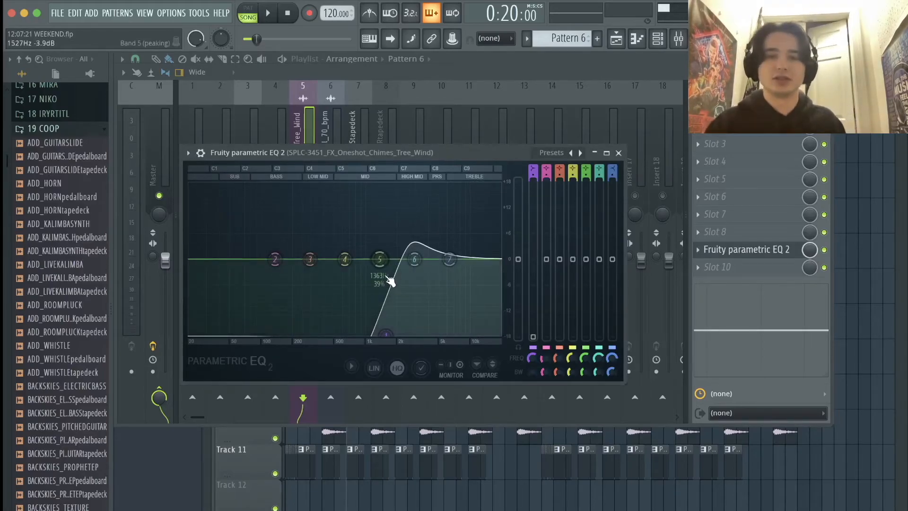
key(F5)
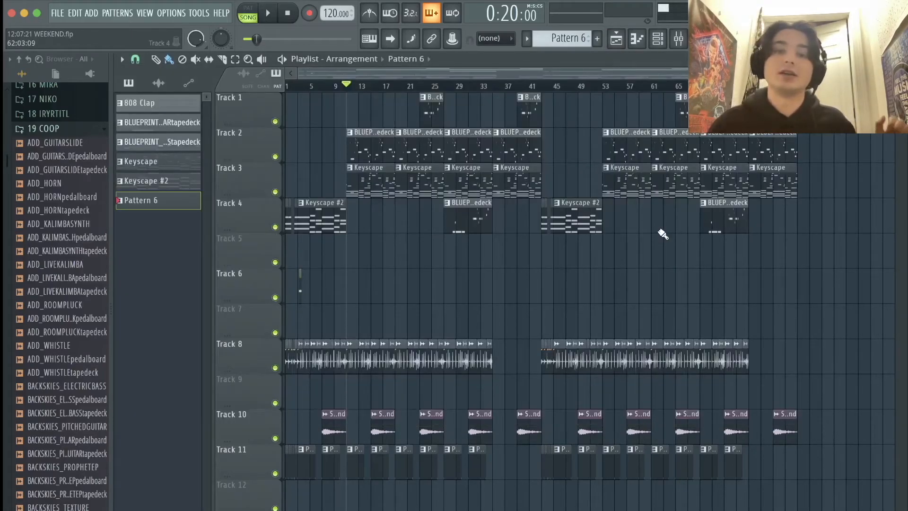